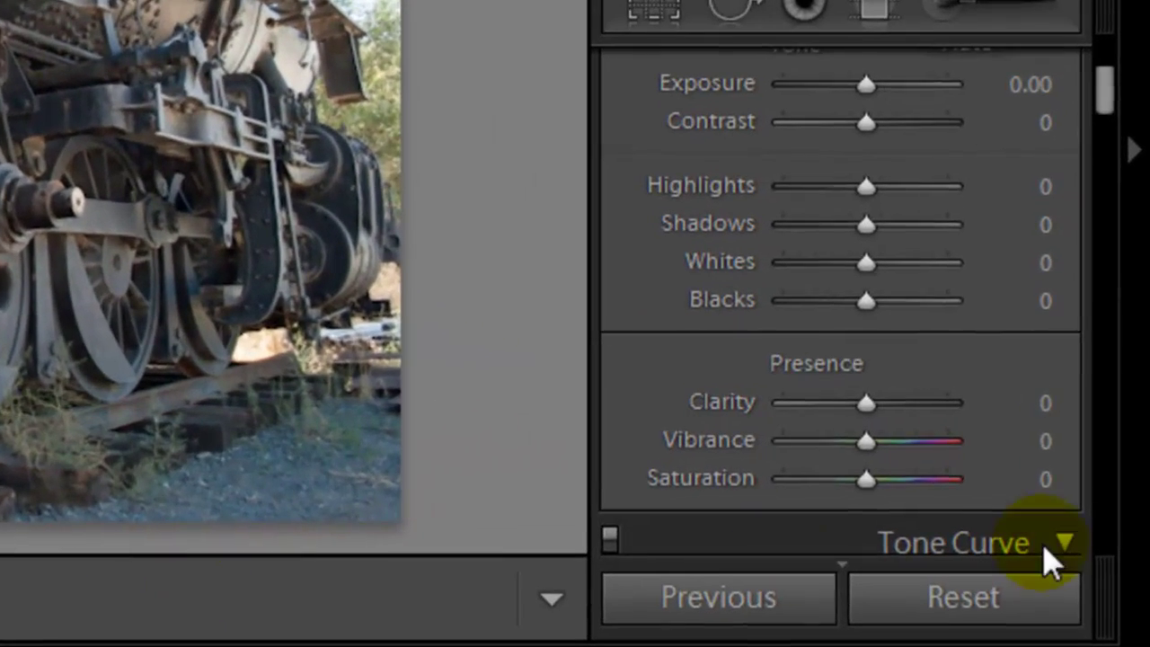
- Set Clarity to 10 and scroll the right panel down to the Detail panel
{"action": "left_click", "coordinate": [1054, 398]}
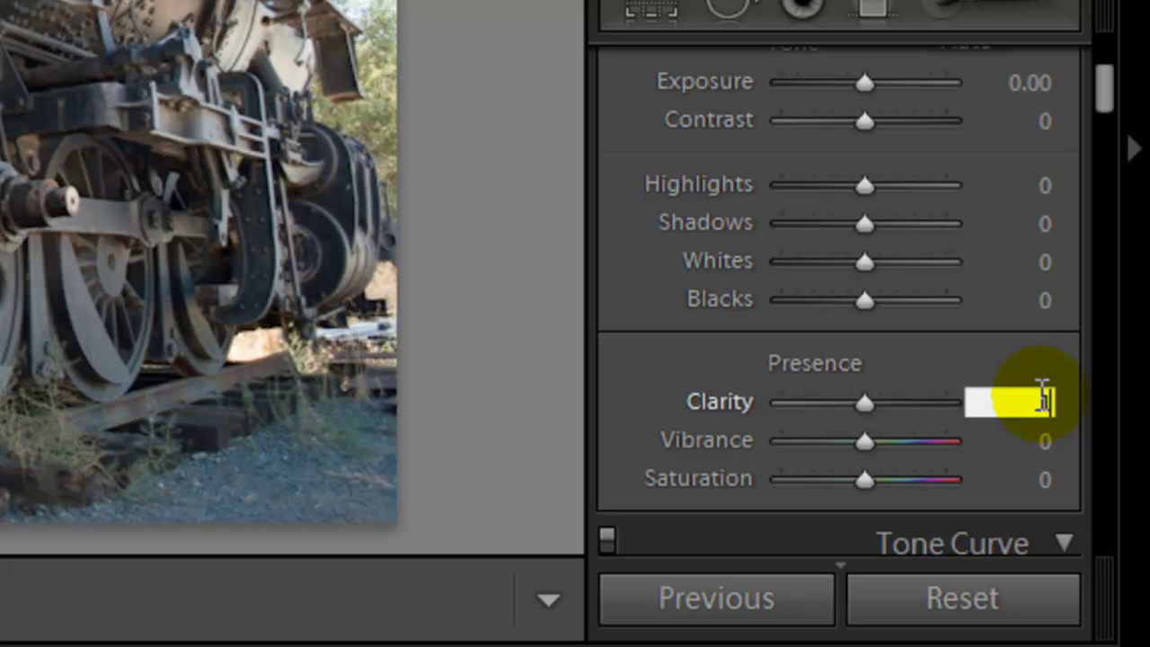
{"action": "type", "text": "10"}
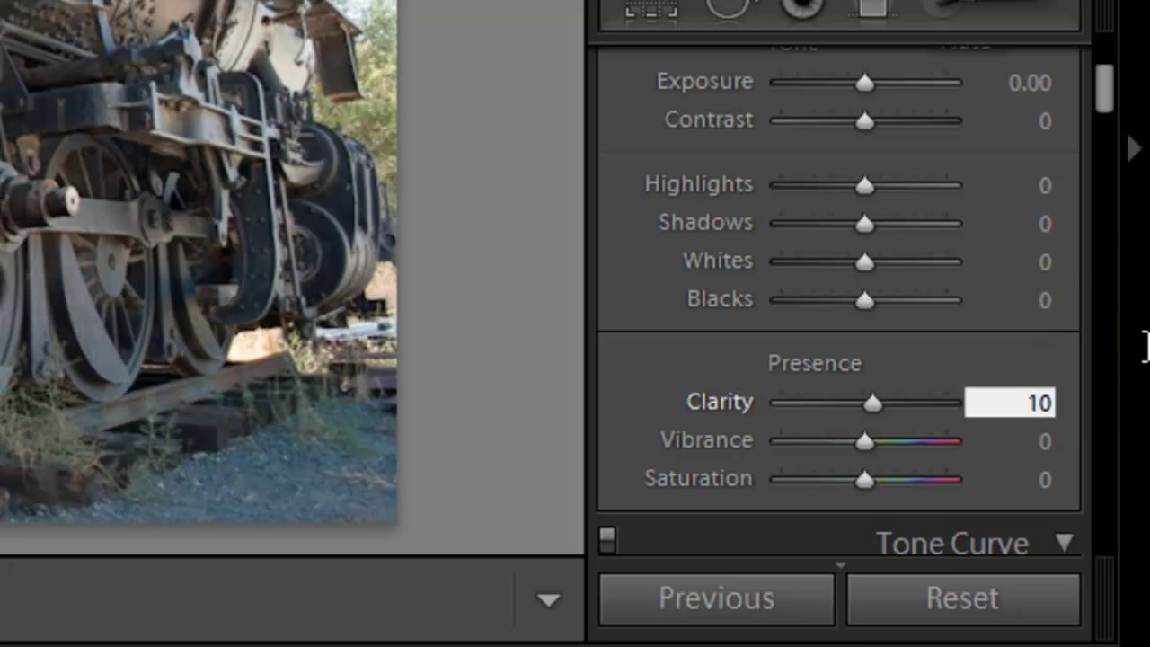
{"action": "left_click", "coordinate": [1104, 92]}
{"action": "left_click_drag", "start_coordinate": [1106, 99], "coordinate": [1114, 333]}
- Set sharpening Amount to 40 and noise reduction Luminance 40, Detail 100, Contrast 50
{"action": "left_click", "coordinate": [1041, 233]}
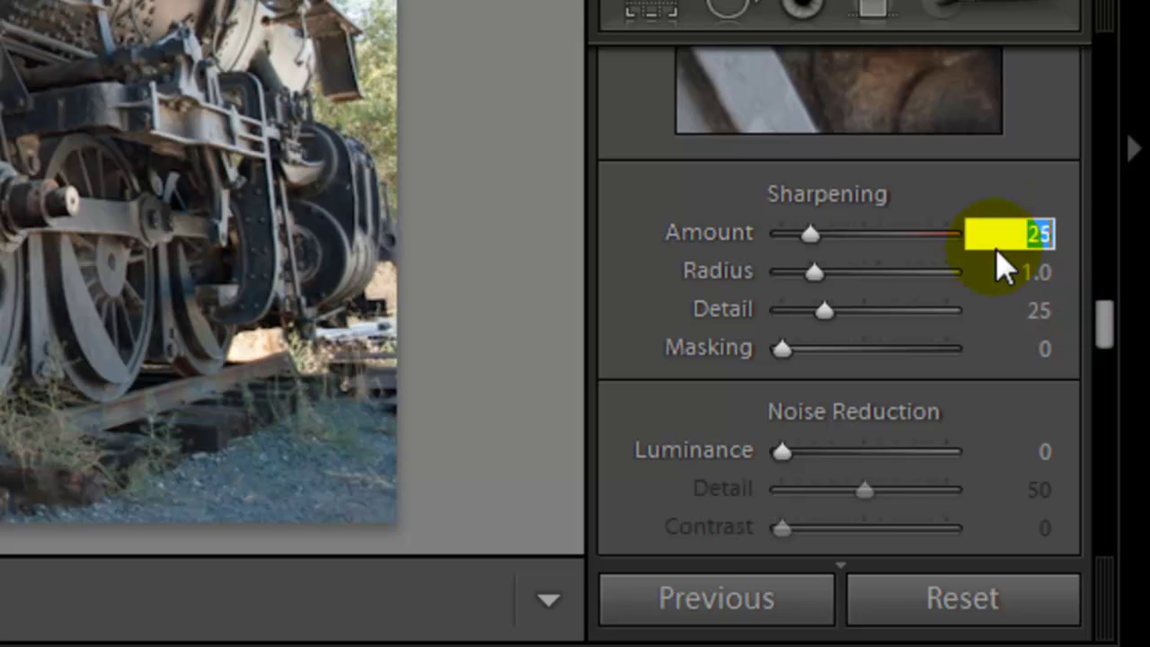
{"action": "type", "text": "40"}
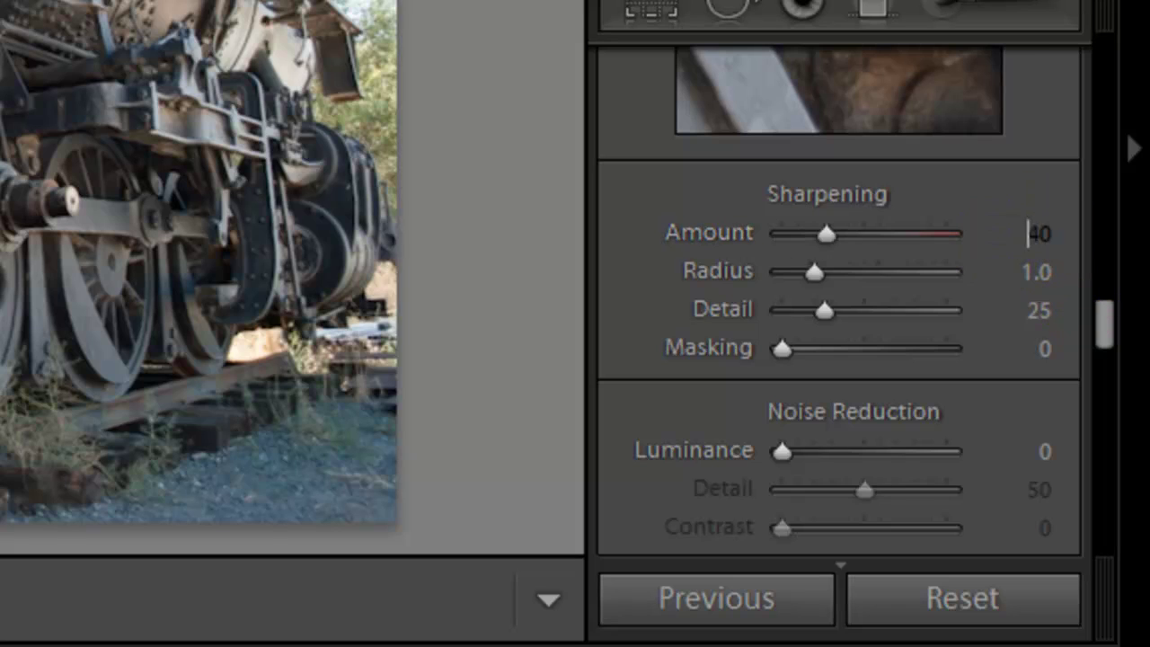
{"action": "key", "text": "Tab"}
{"action": "key", "text": "Tab"}
{"action": "key", "text": "Tab"}
{"action": "key", "text": "Tab"}
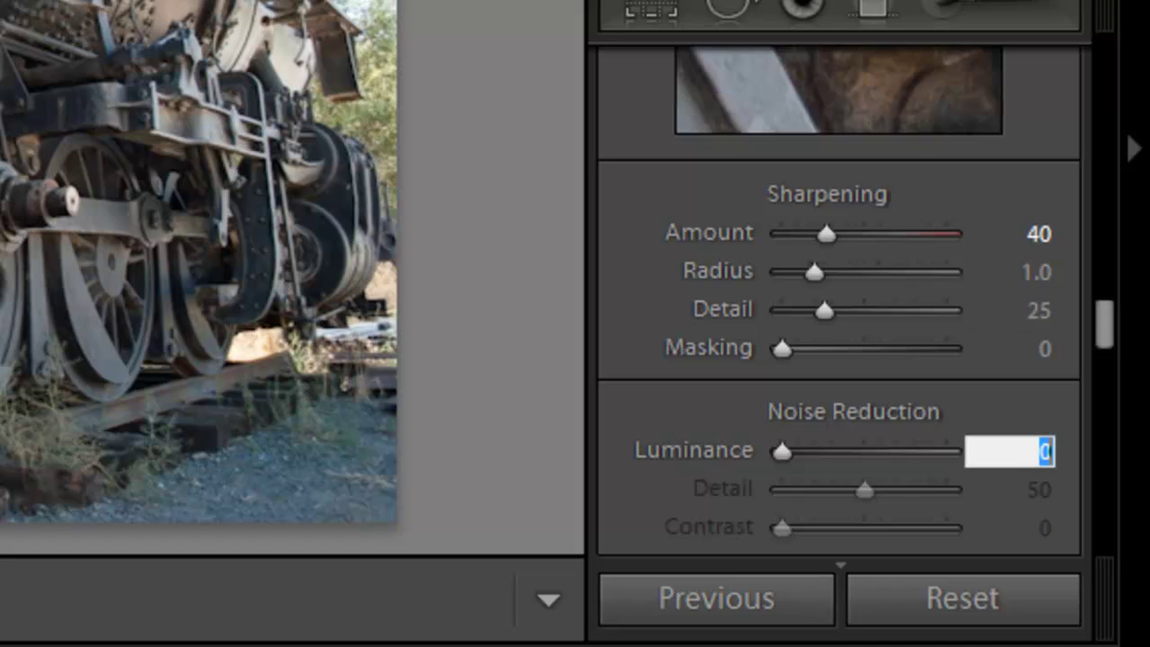
{"action": "type", "text": "4"}
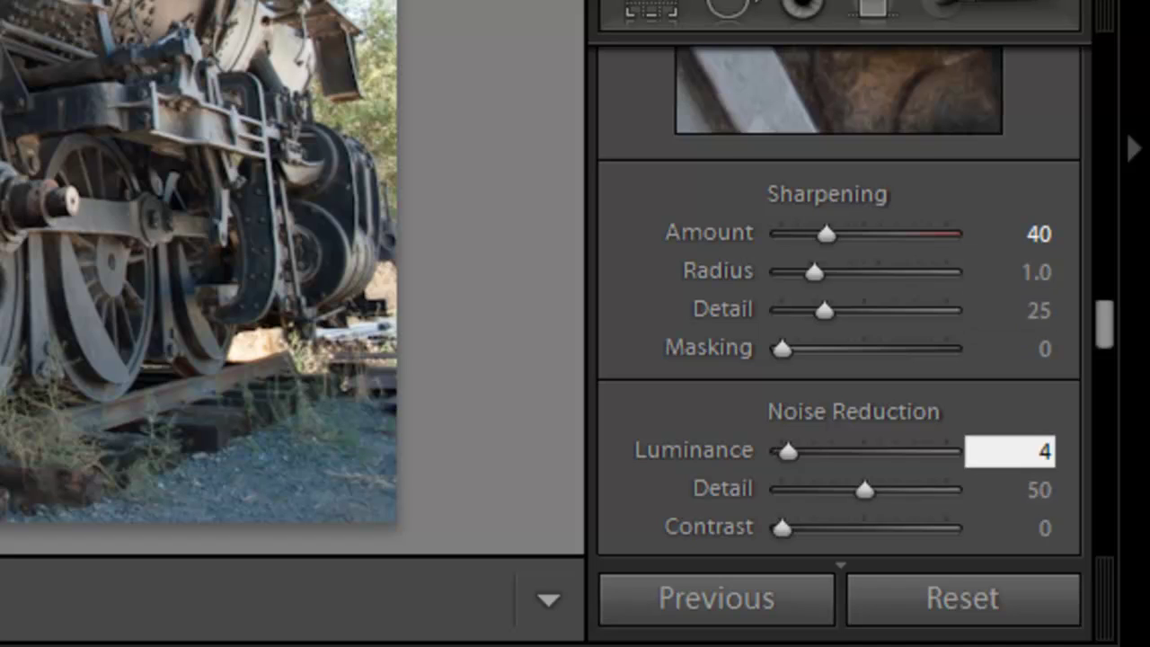
{"action": "type", "text": "0"}
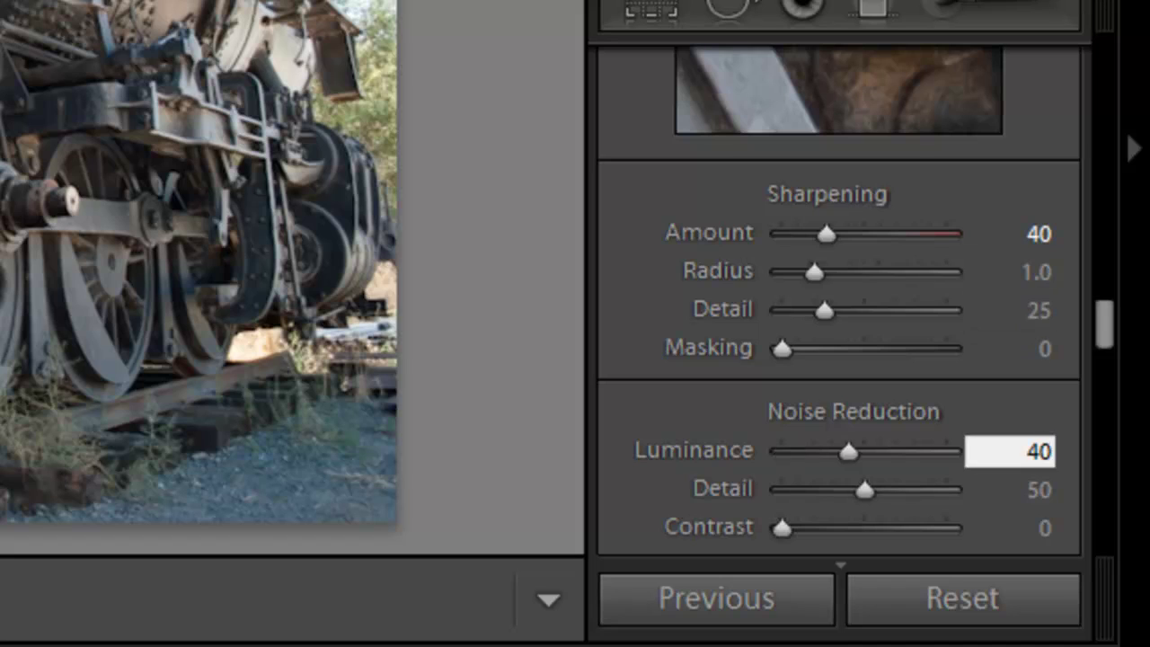
{"action": "key", "text": "Tab"}
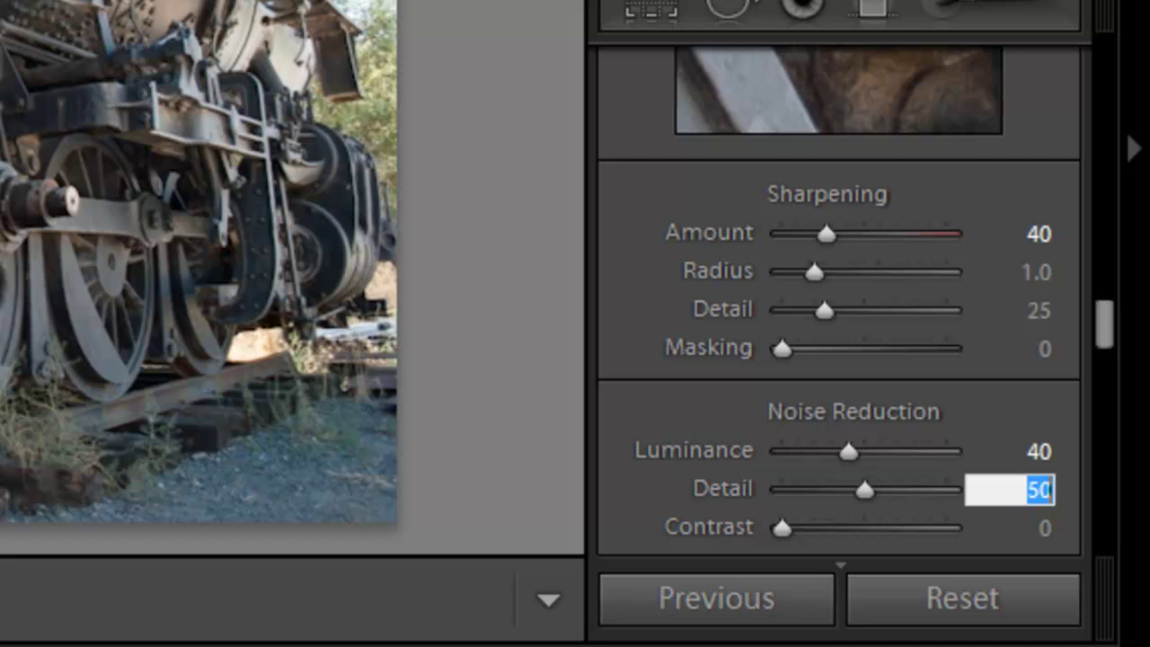
{"action": "type", "text": "100"}
{"action": "key", "text": "Tab"}
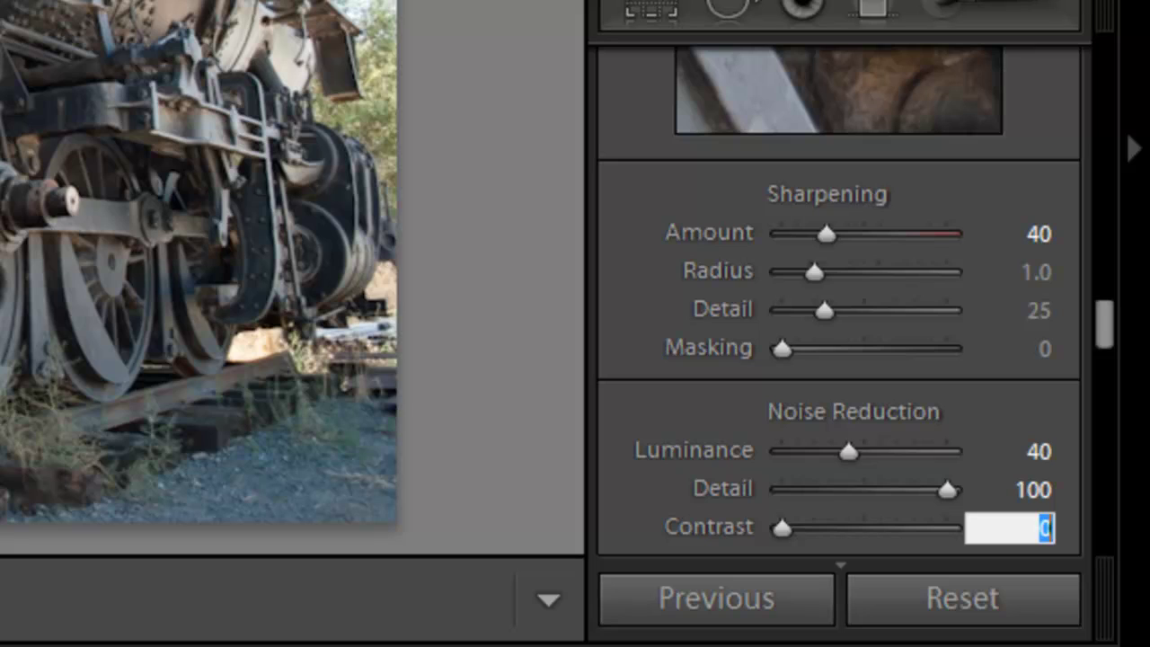
{"action": "type", "text": "50"}
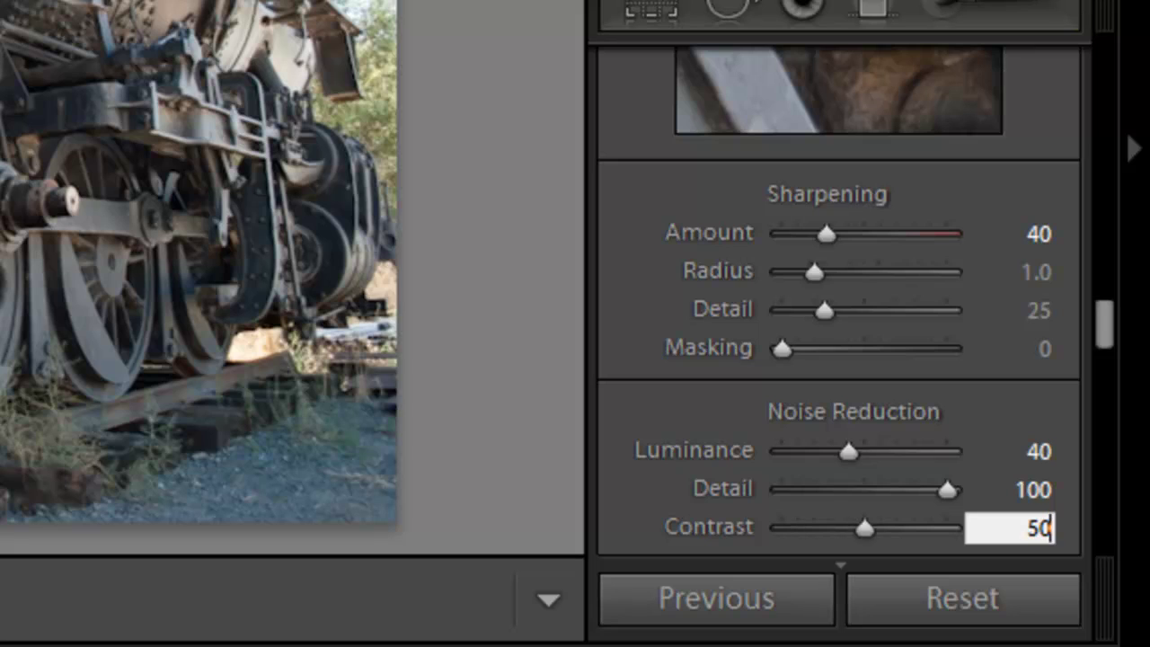
- Set the sharpening Masking value to 20
{"action": "left_click", "coordinate": [1036, 358]}
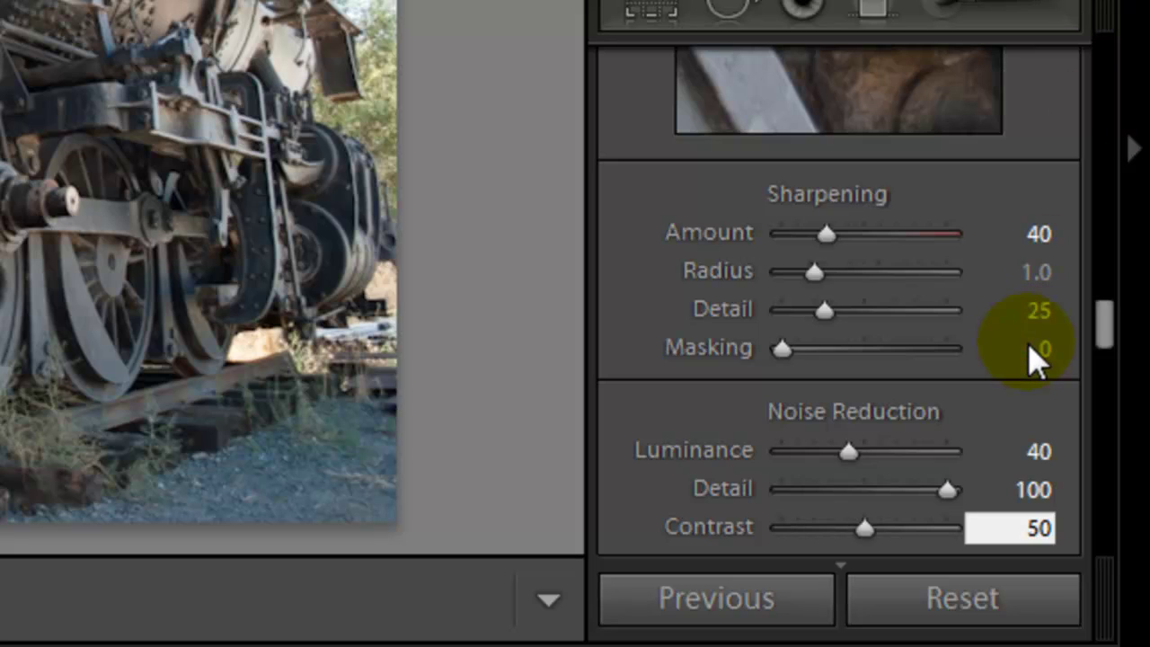
{"action": "left_click", "coordinate": [1034, 347]}
{"action": "left_click", "coordinate": [1043, 347]}
{"action": "type", "text": "200"}
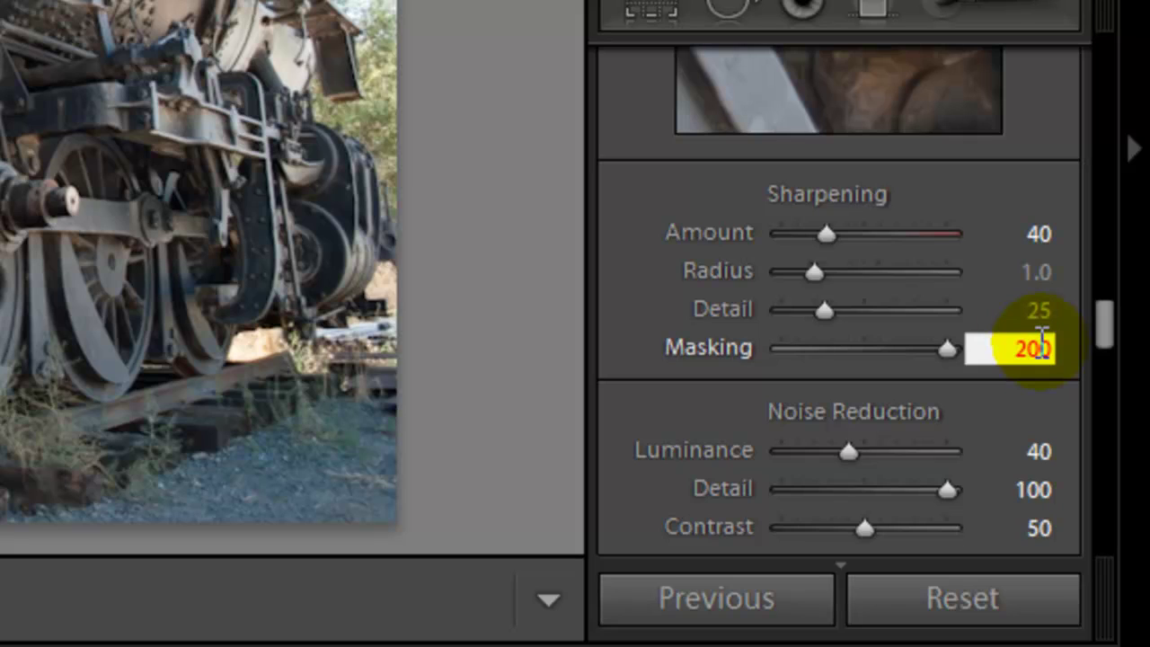
{"action": "key", "text": "BackSpace"}
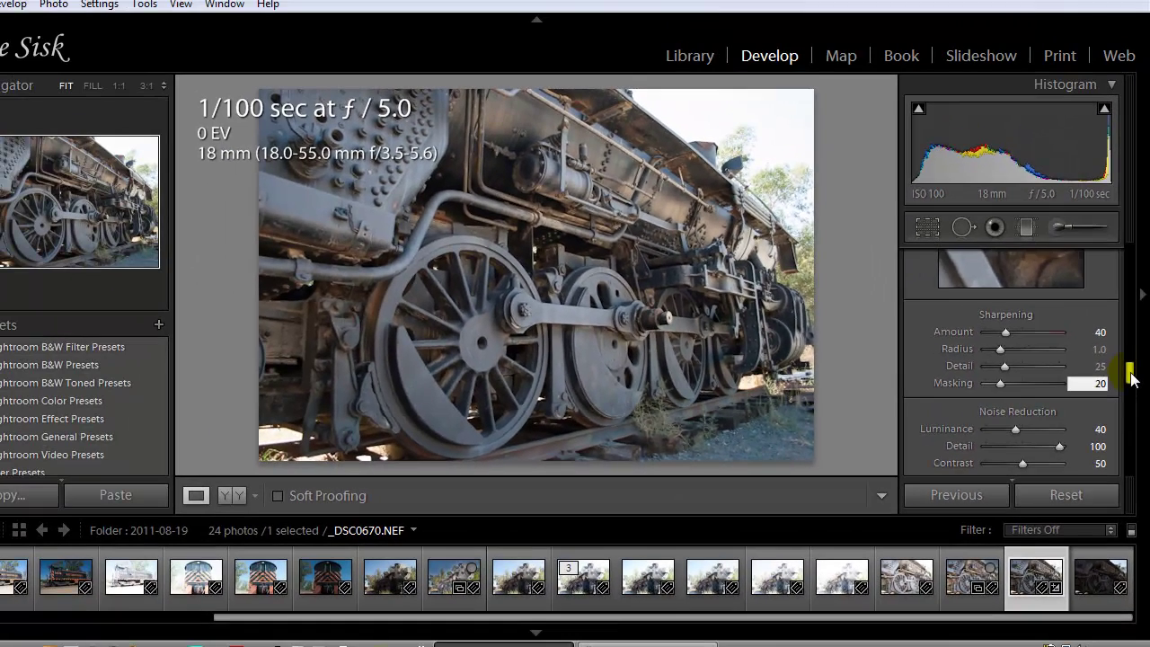
- Send the train photo to Color Efex Pro 4 through the right-click Edit In menu
{"action": "scroll", "coordinate": [1130, 360], "scroll_direction": "up", "scroll_amount": 10}
{"action": "scroll", "coordinate": [1130, 264], "scroll_direction": "up", "scroll_amount": 3}
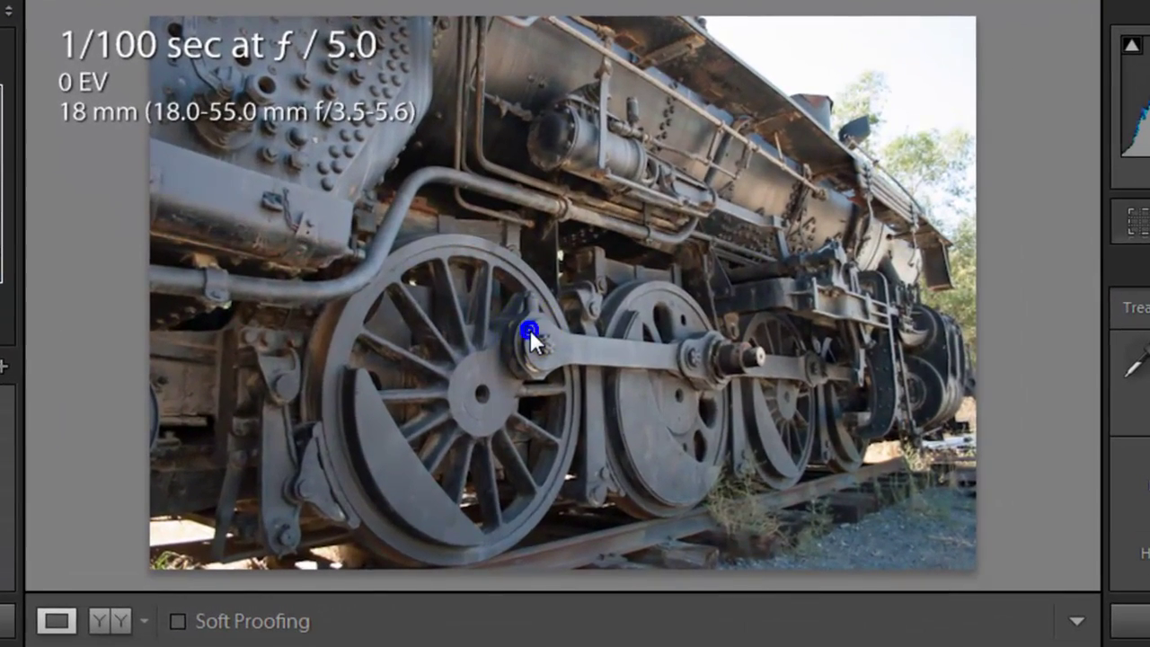
{"action": "right_click", "coordinate": [529, 331]}
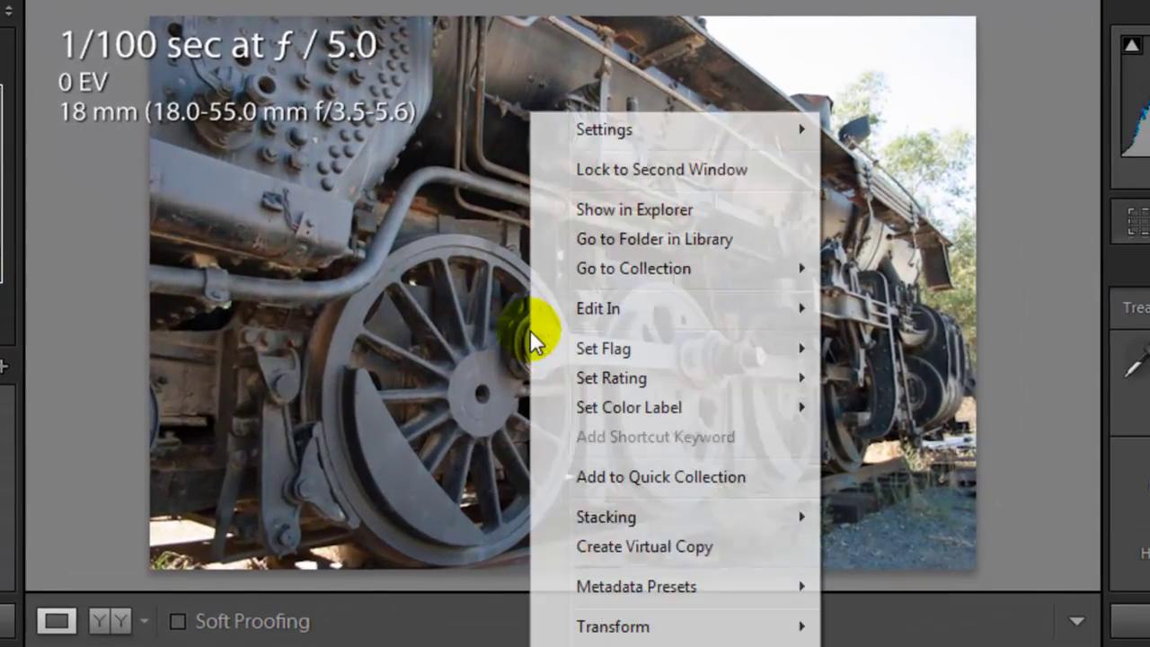
{"action": "mouse_move", "coordinate": [694, 310]}
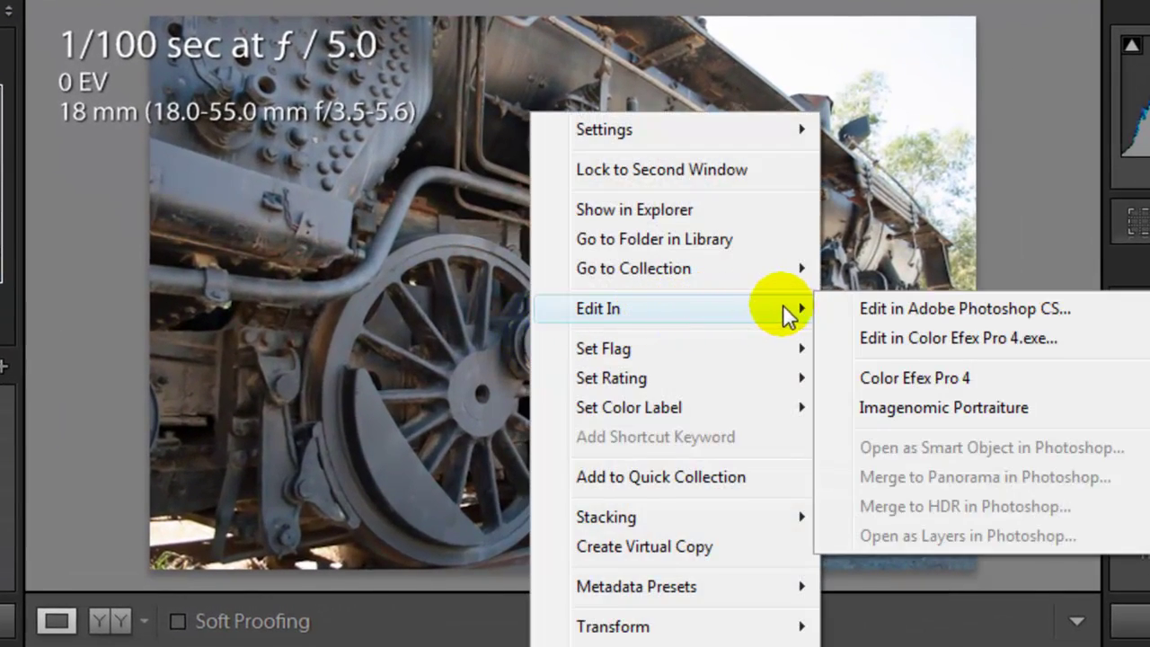
{"action": "left_click", "coordinate": [912, 380]}
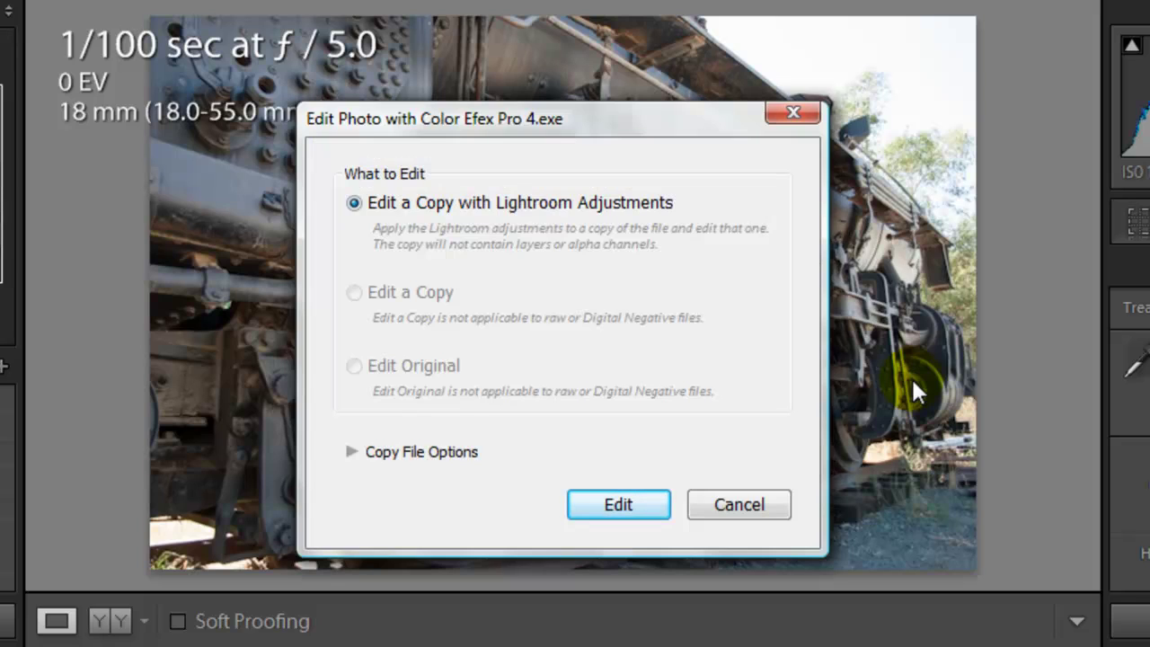
- Edit a copy with Lightroom adjustments, opening _DSC0670-Edit.tif in Color Efex Pro 4
{"action": "left_click", "coordinate": [619, 504]}
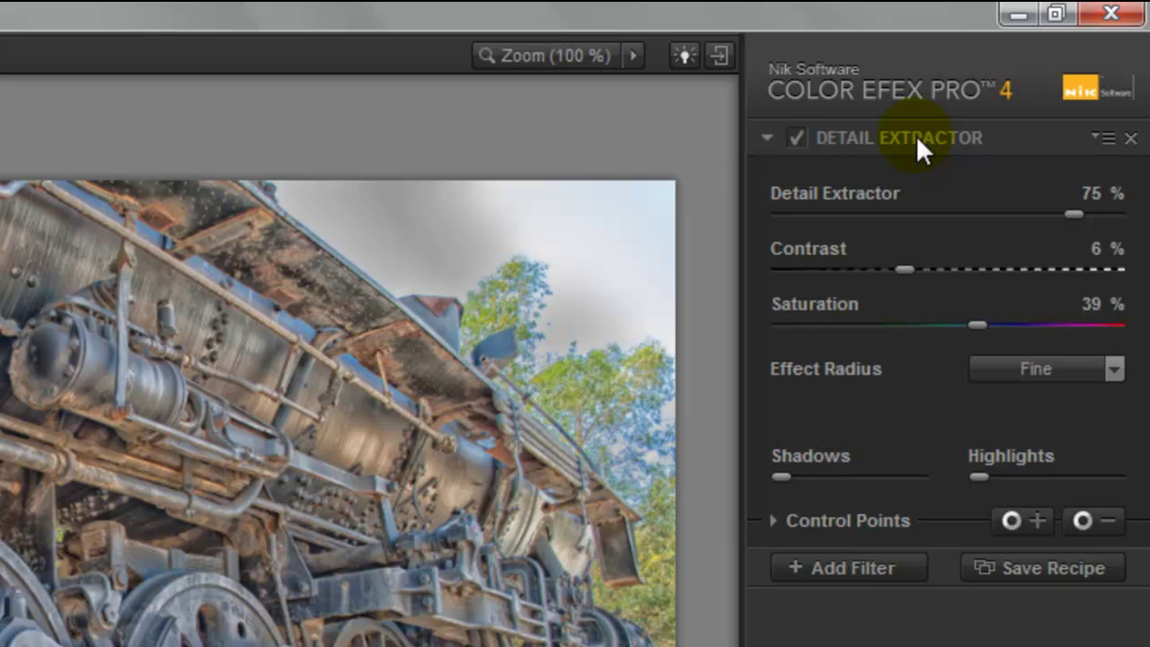
- Preview Normal effect radius, keep Detail Extractor at Fine, and add a second filter slot
{"action": "left_click", "coordinate": [1115, 369]}
{"action": "left_click", "coordinate": [1074, 438]}
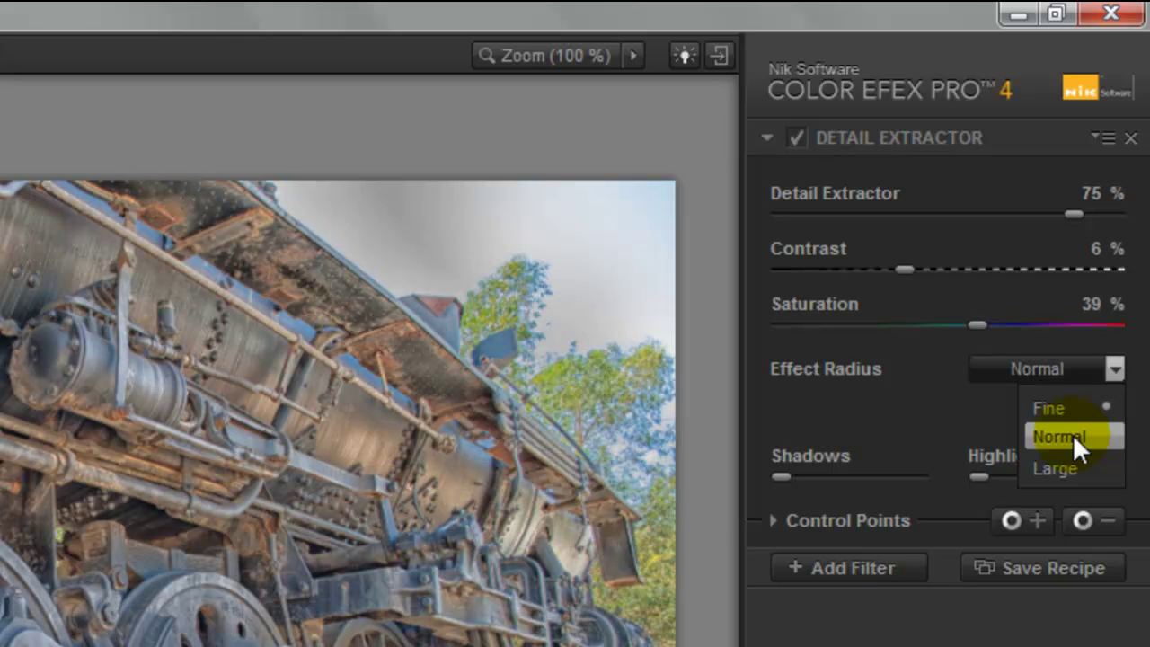
{"action": "left_click", "coordinate": [1051, 409]}
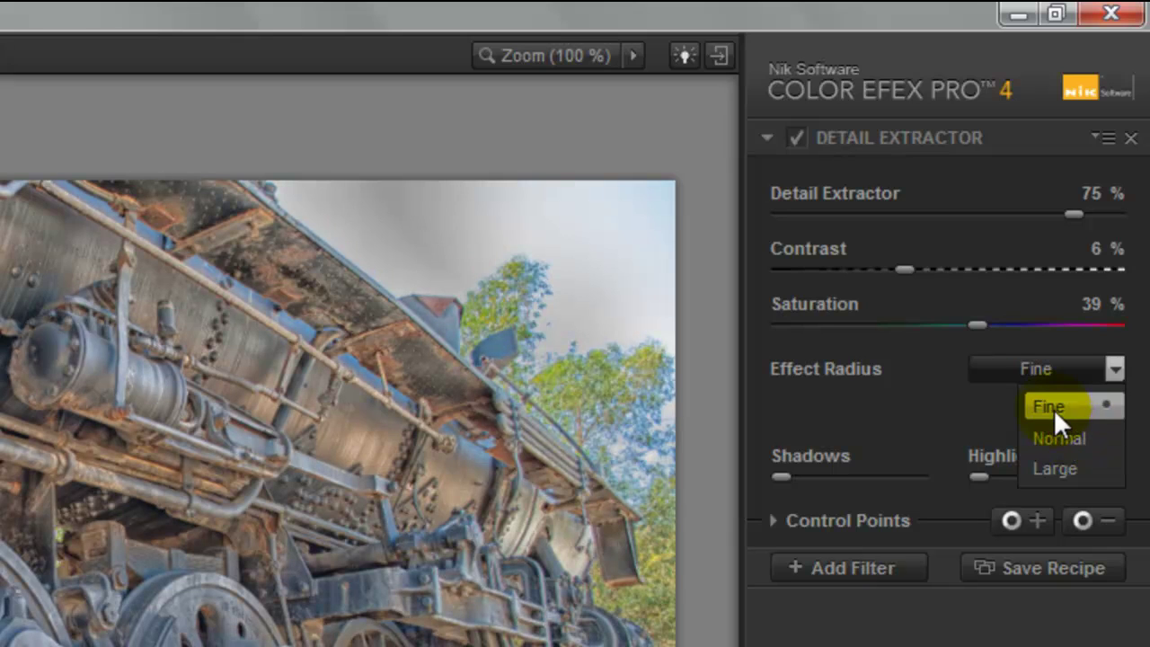
{"action": "left_click", "coordinate": [824, 577]}
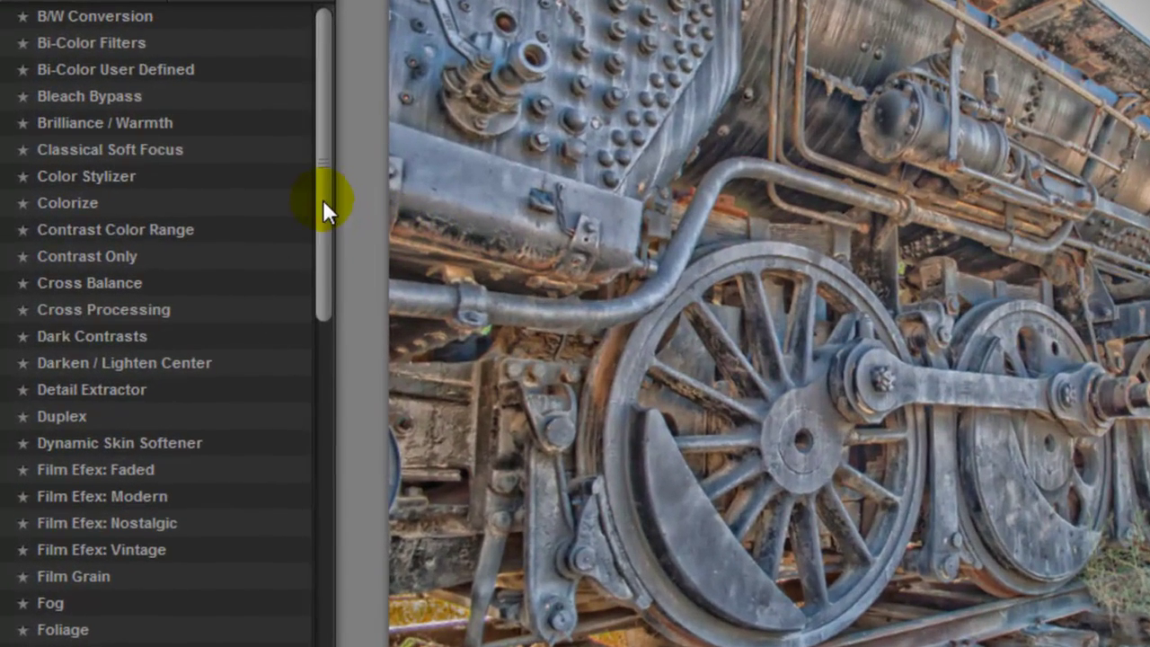
- Apply Foliage at 50% Enhance Foliage as the second filter, then add a third slot
{"action": "left_click_drag", "start_coordinate": [323, 200], "coordinate": [327, 300]}
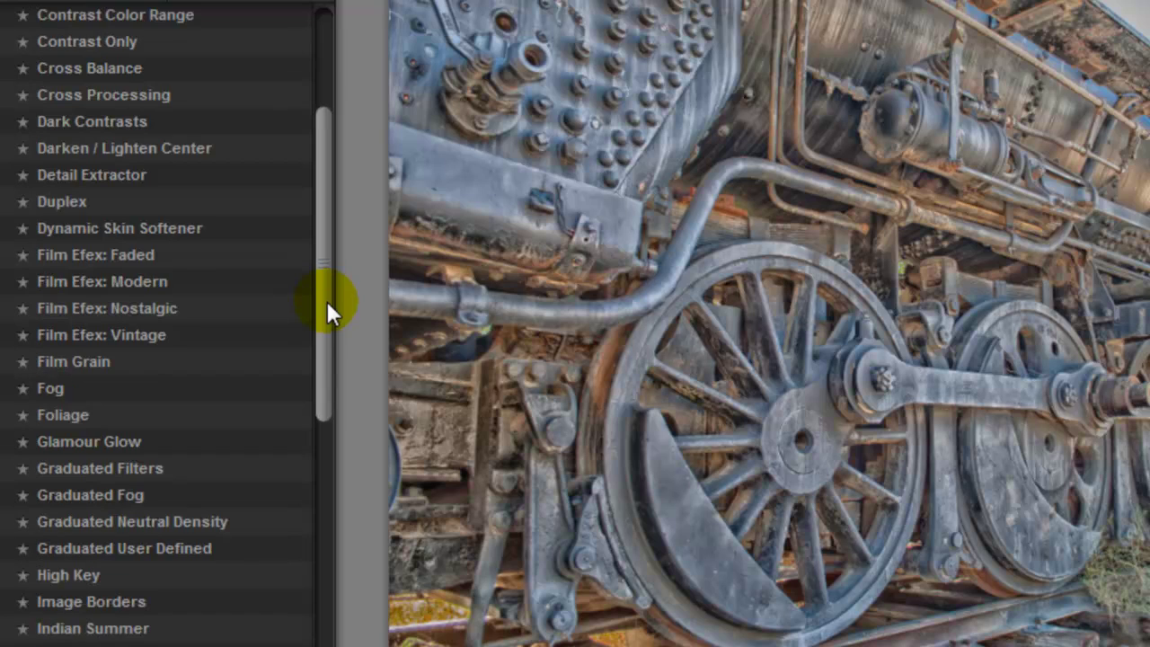
{"action": "left_click", "coordinate": [294, 409]}
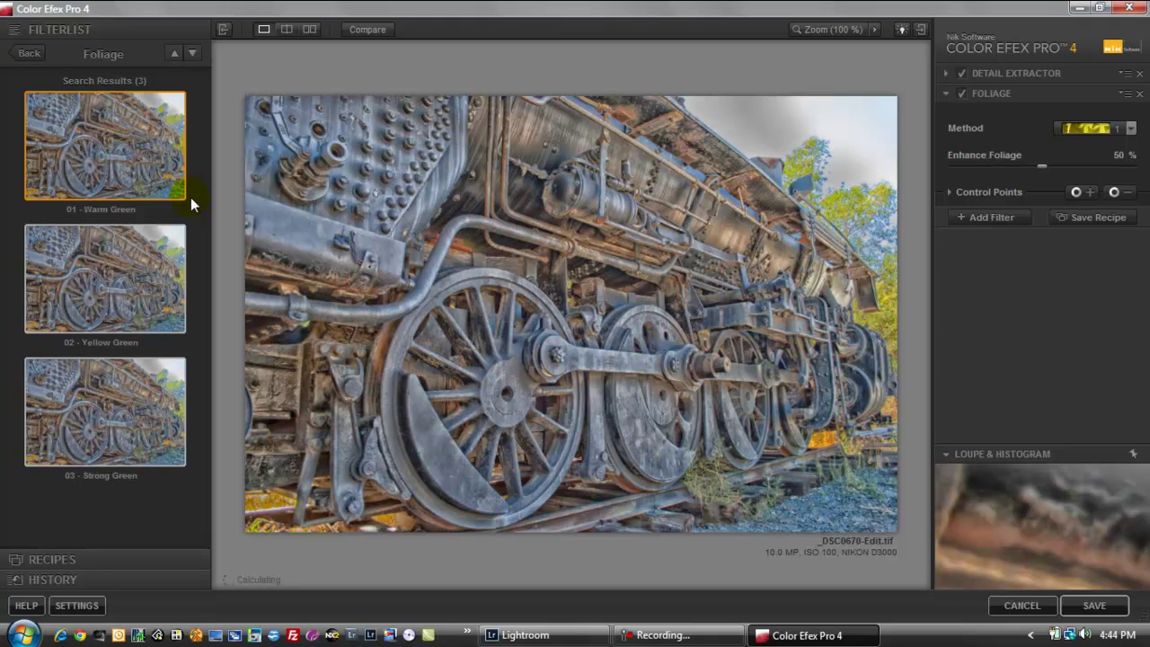
{"action": "left_click", "coordinate": [973, 225]}
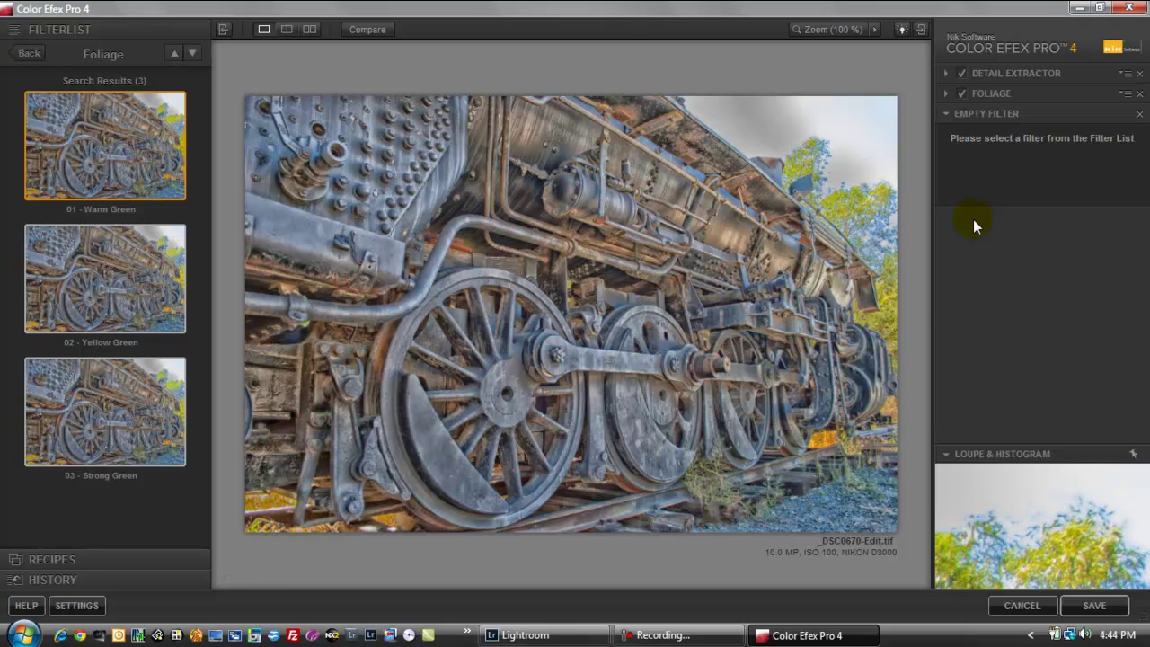
- Pick Warm Green for Foliage, apply the B/W Conversion Tonal Enhancer preset, add another slot
{"action": "left_click", "coordinate": [105, 146]}
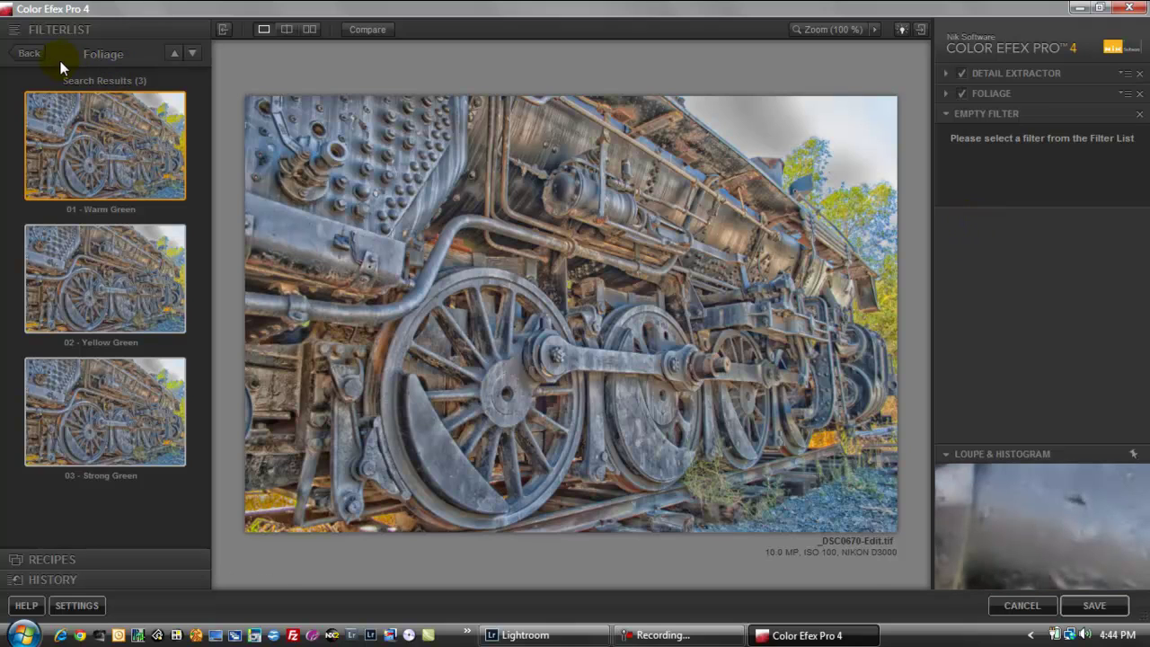
{"action": "left_click", "coordinate": [30, 54]}
{"action": "left_click_drag", "start_coordinate": [202, 206], "coordinate": [208, 141]}
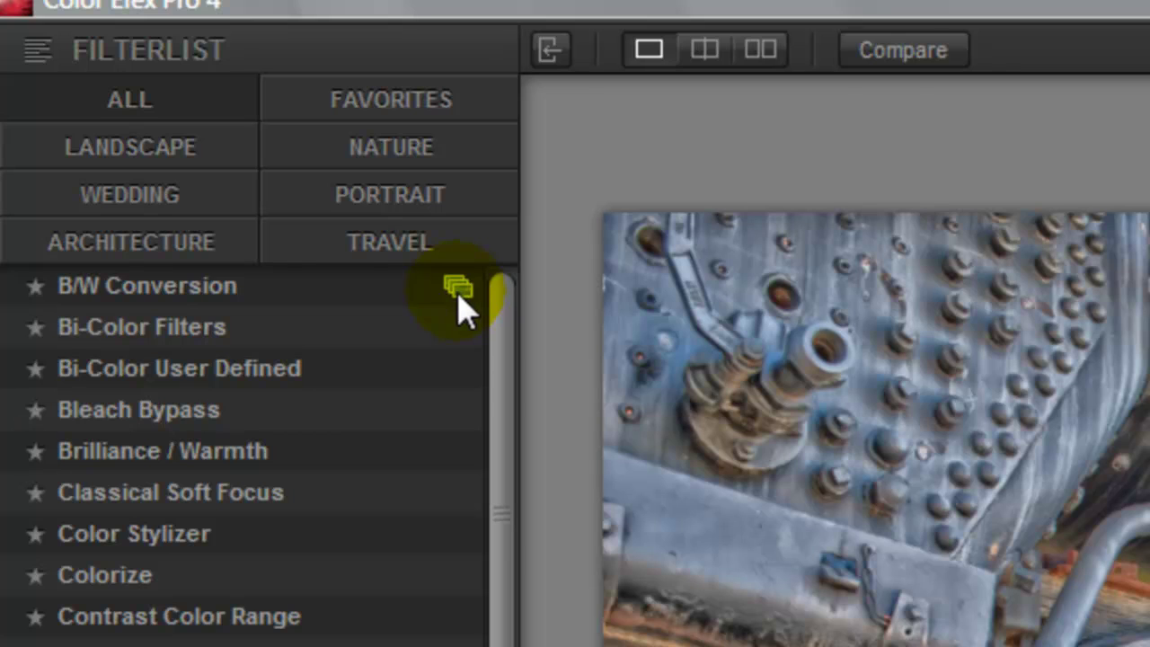
{"action": "left_click", "coordinate": [459, 293]}
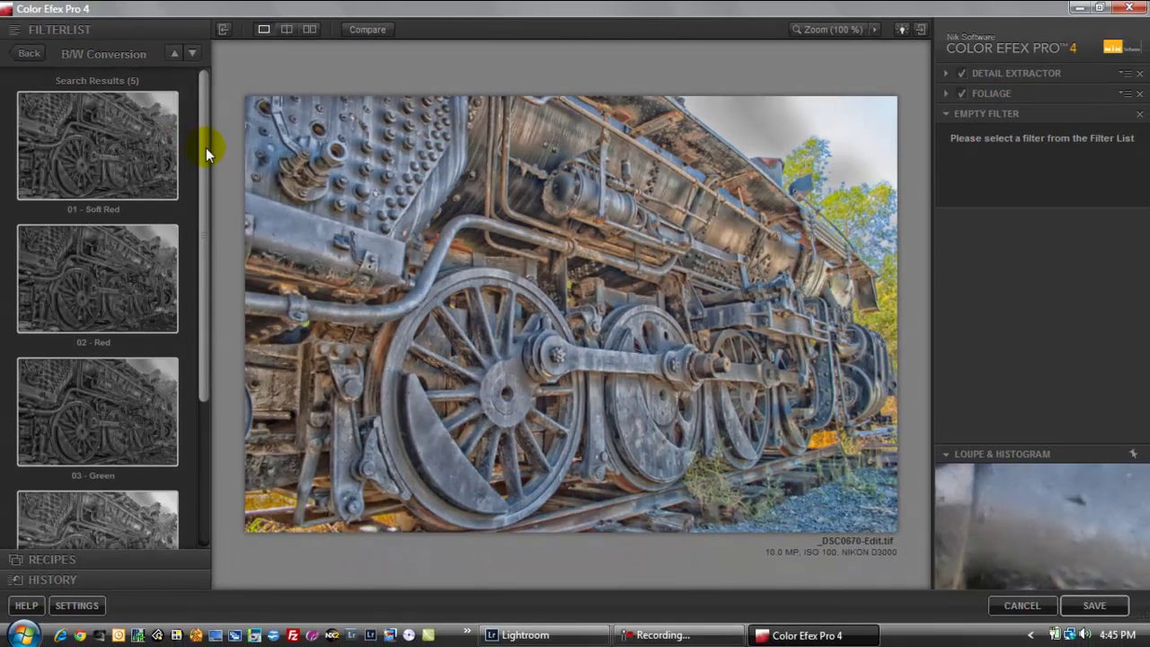
{"action": "left_click_drag", "start_coordinate": [205, 162], "coordinate": [217, 297]}
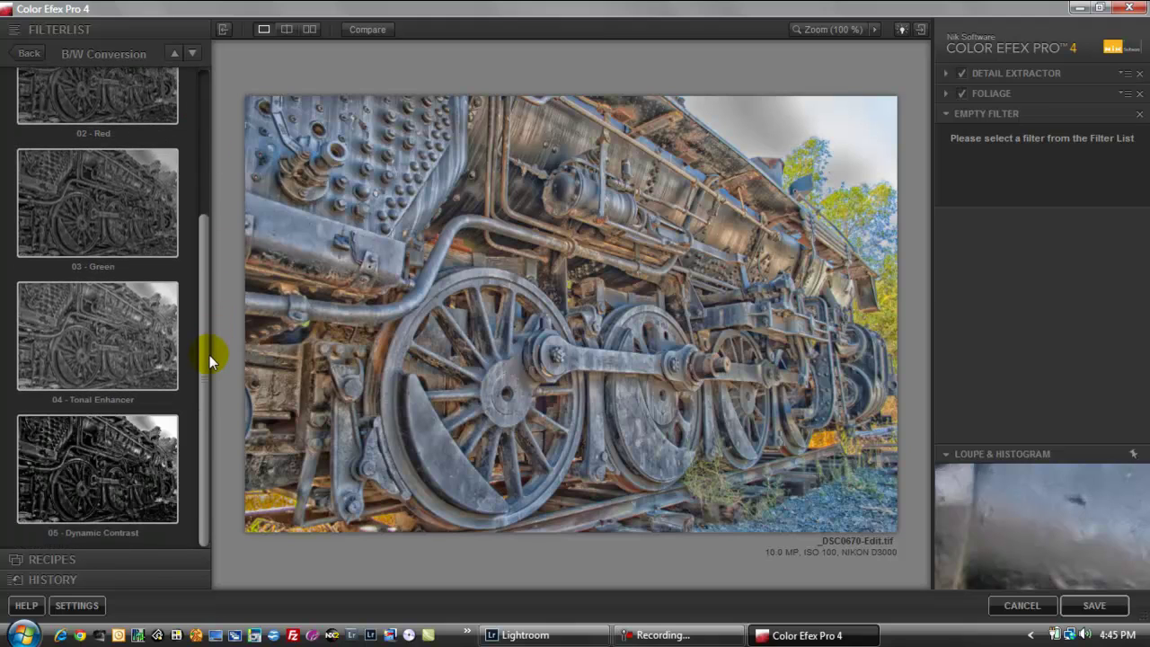
{"action": "left_click", "coordinate": [114, 355]}
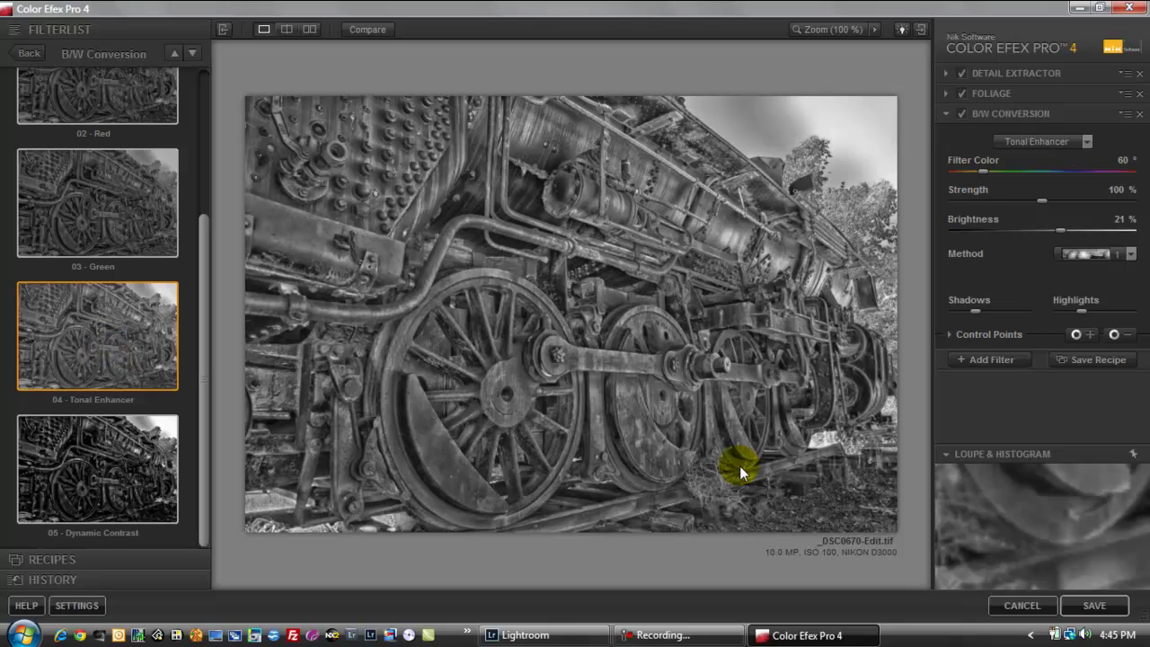
{"action": "left_click", "coordinate": [975, 359]}
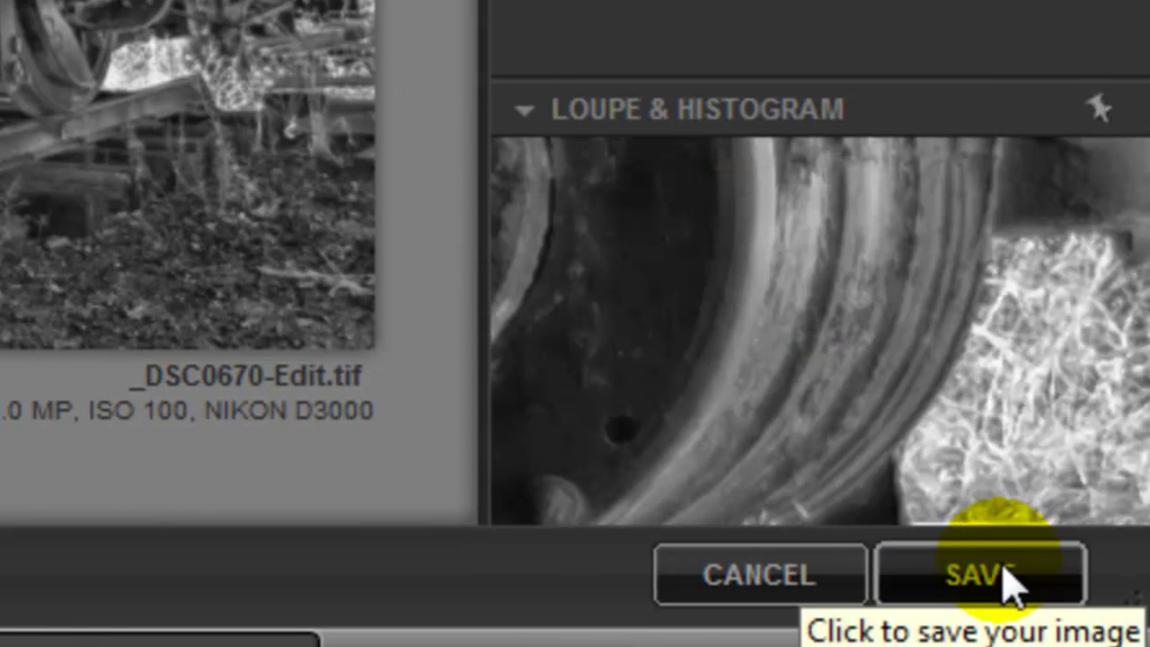
- Save the black-and-white result so _DSC0670-Edit.tif returns to Lightroom
{"action": "left_click", "coordinate": [1032, 578]}
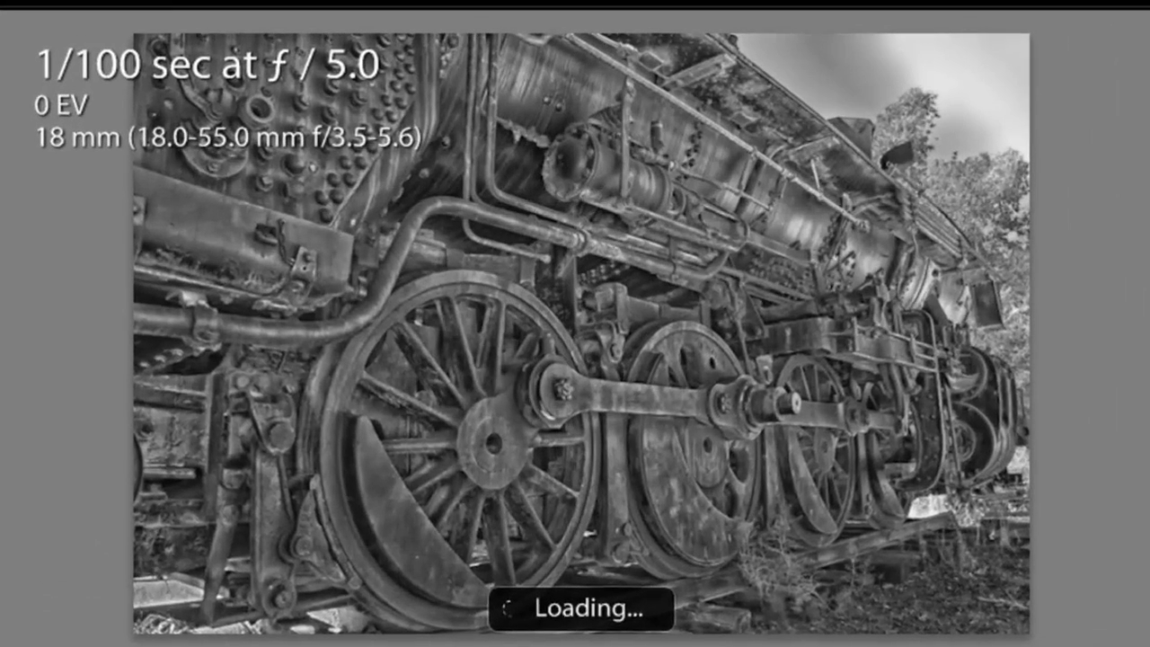
- Step through the filmstrip to the colour HDR-merged _DSC0669_70_71.tif
{"action": "key", "text": "Right"}
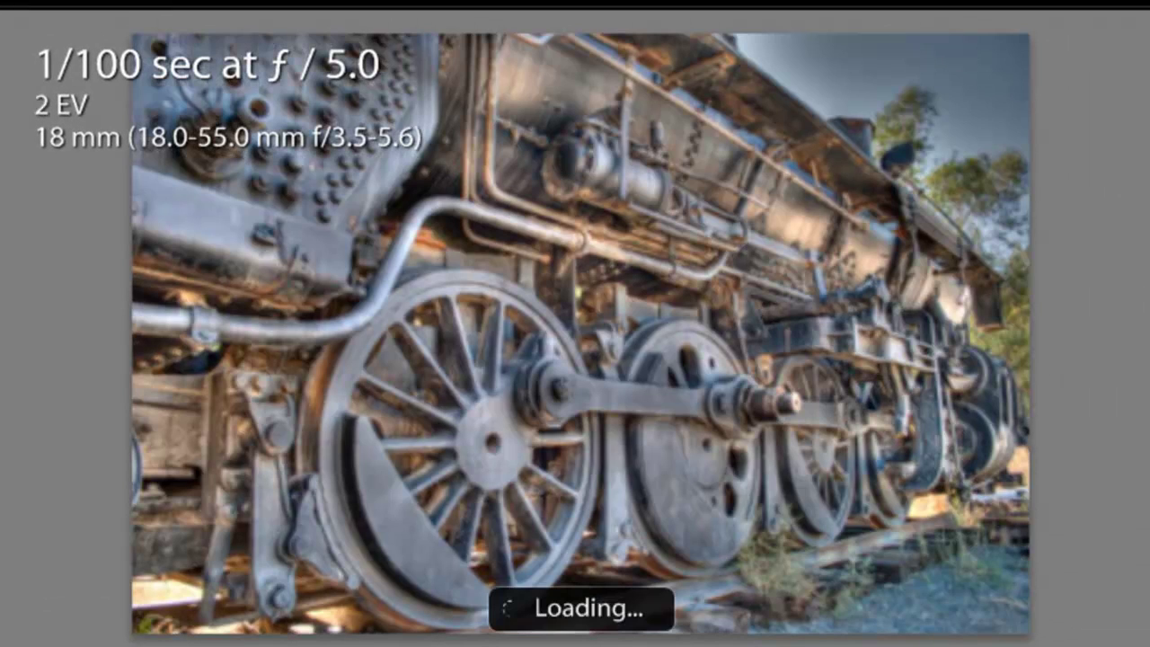